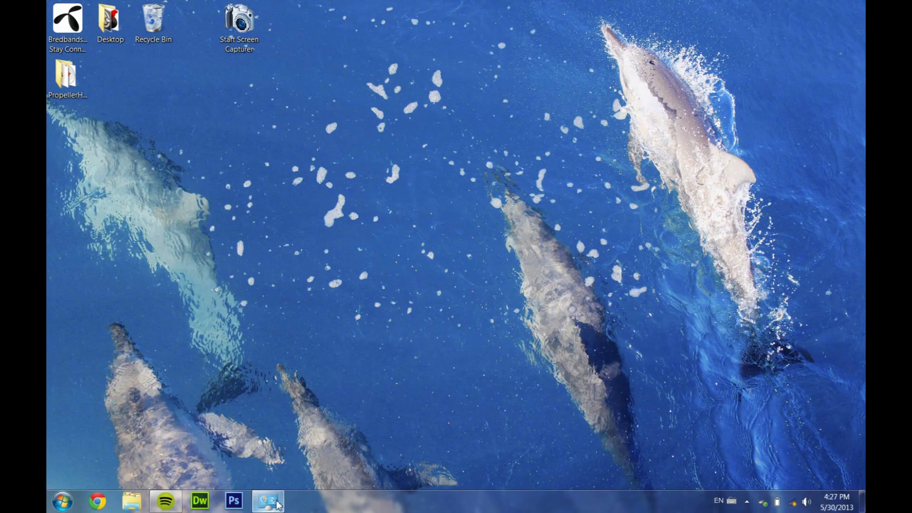
mouse_move(268, 501)
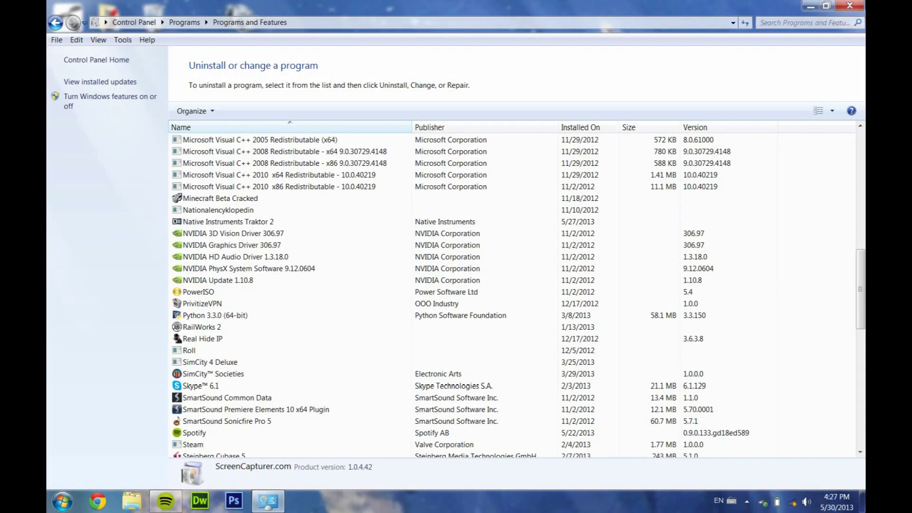
Close the leftover window, move the PropellerHeadReason4.0 folder to mid-desktop and open it
click(331, 389)
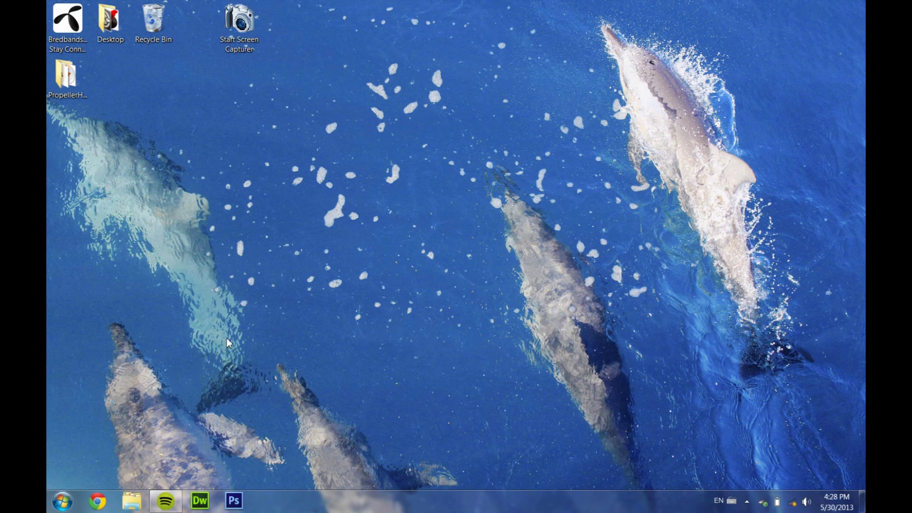
drag(68, 77, 326, 251)
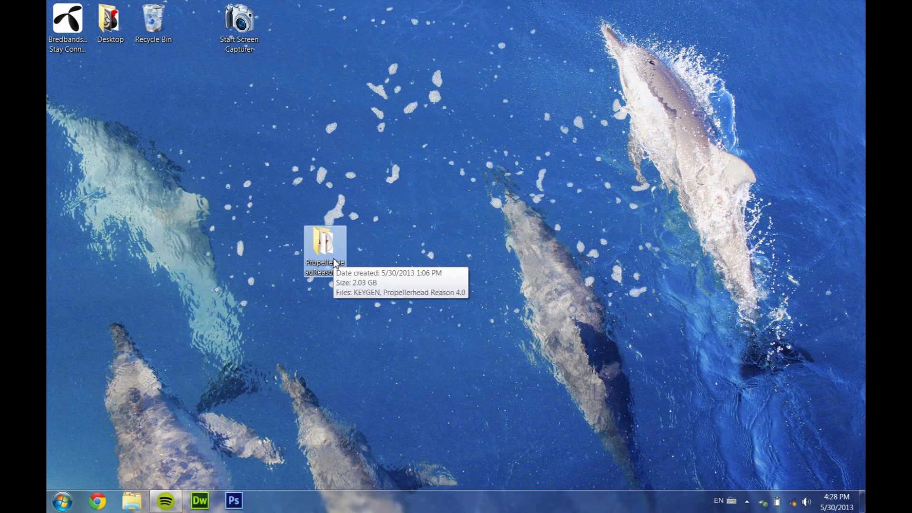
double_click(326, 246)
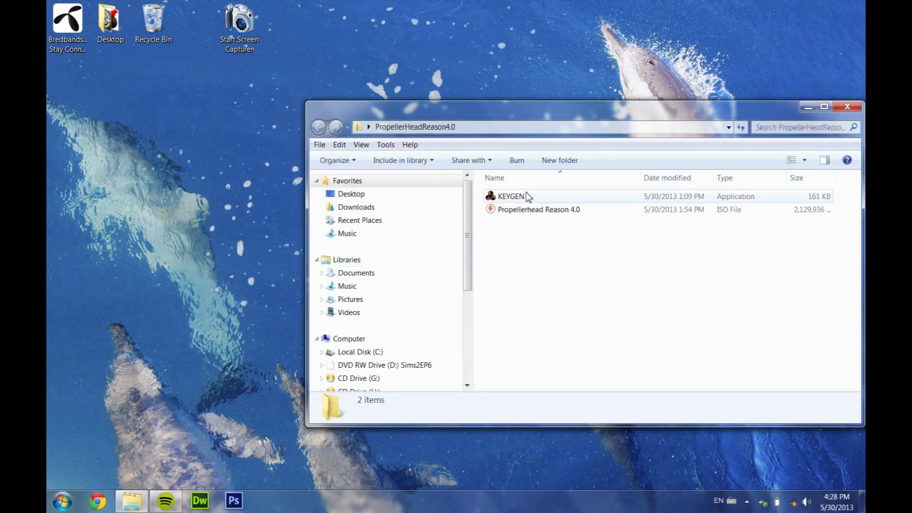
Maximize the PropellerHeadReason4.0 window and check the Reason 4.0 ISO's Open-with program list
click(535, 210)
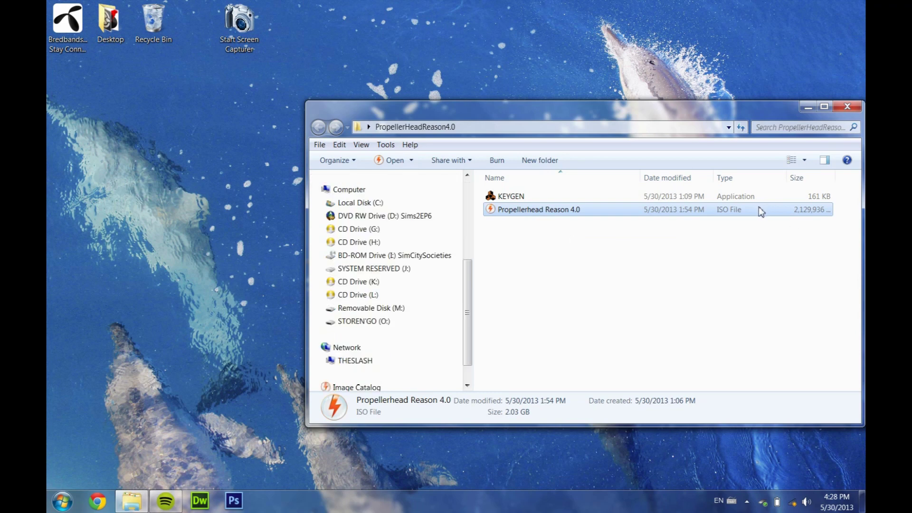
double_click(591, 116)
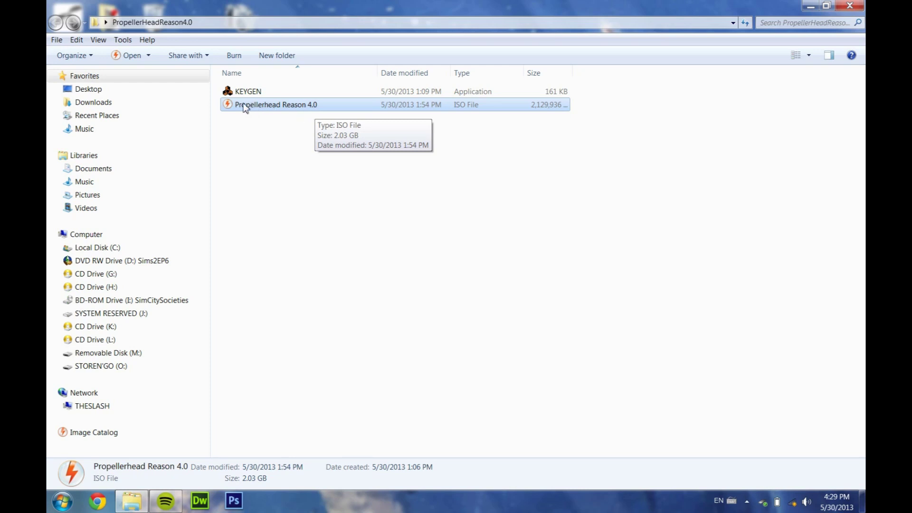
click(149, 55)
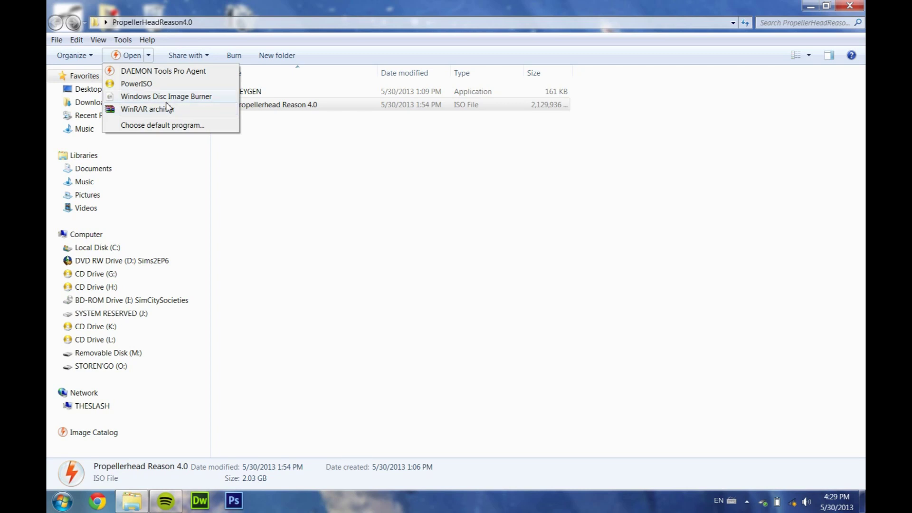
click(261, 182)
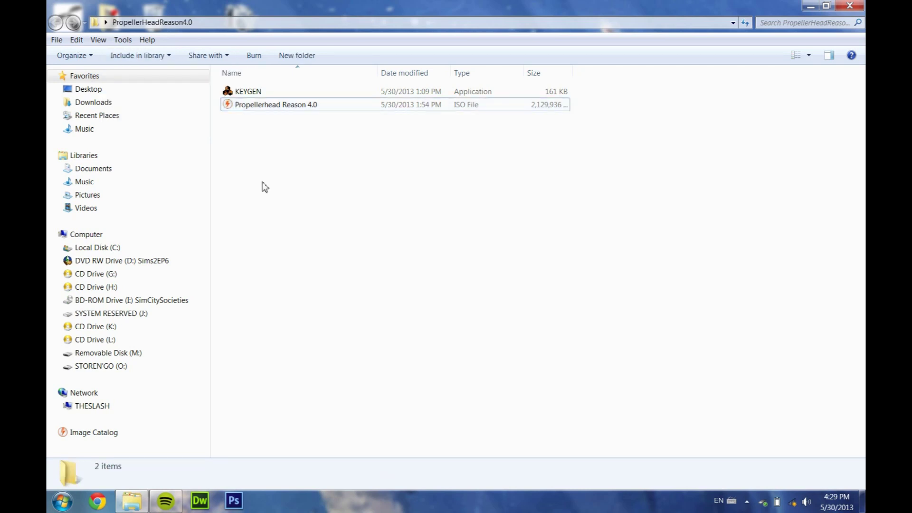
click(259, 107)
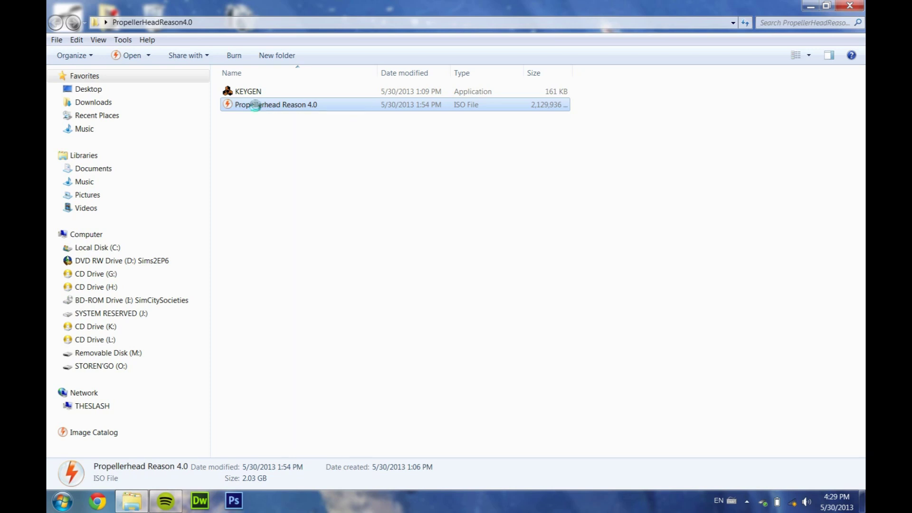
right_click(255, 108)
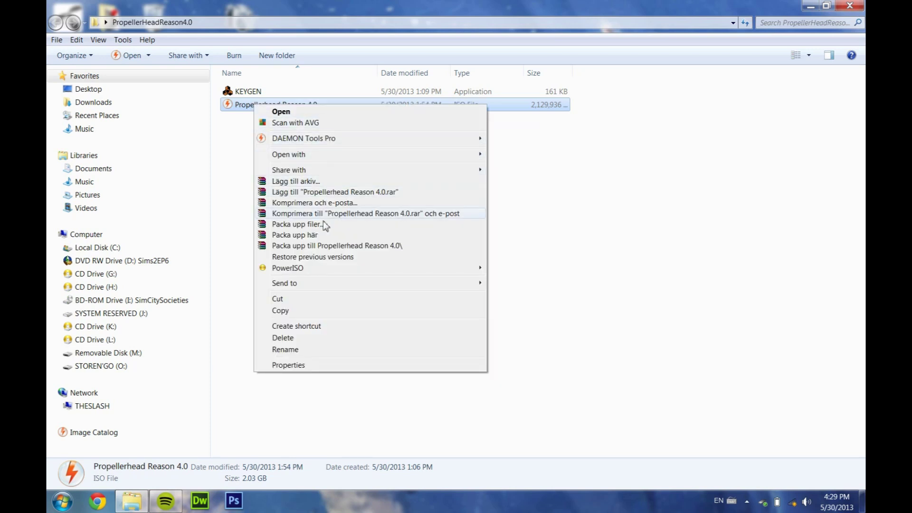
mouse_move(288, 268)
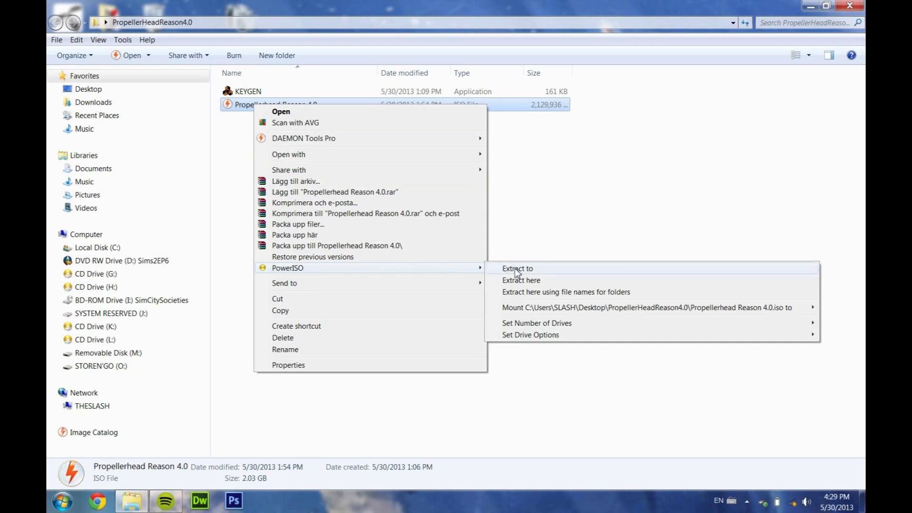
mouse_move(641, 307)
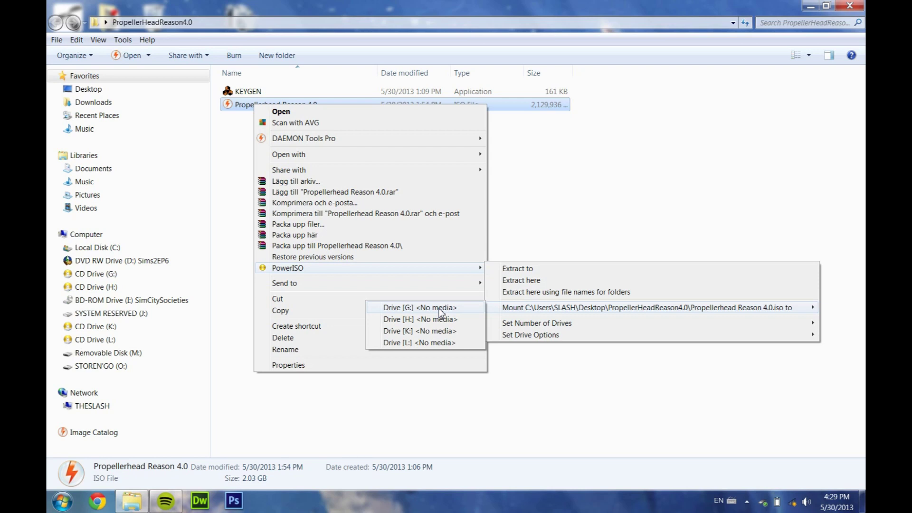
Mount the Reason 4.0 ISO as drive I: through its Open action and dismiss AutoPlay
click(468, 185)
click(322, 107)
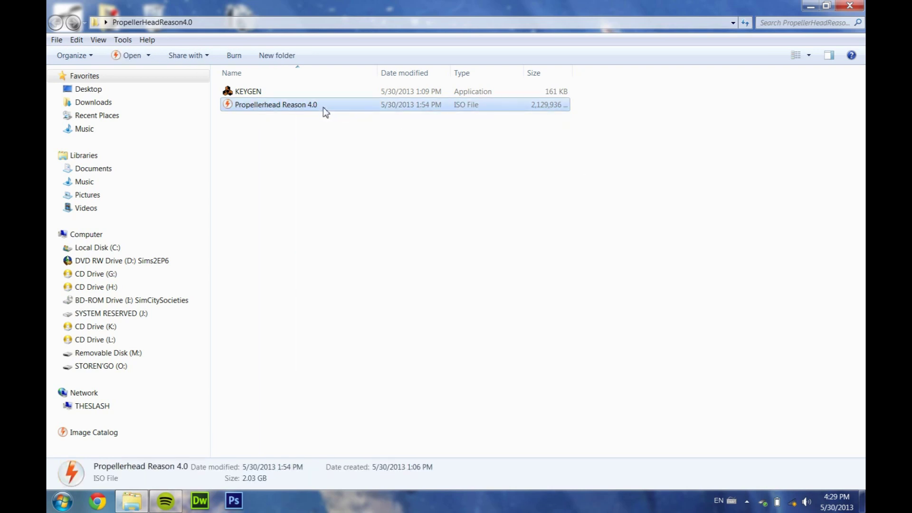
right_click(323, 108)
mouse_move(356, 271)
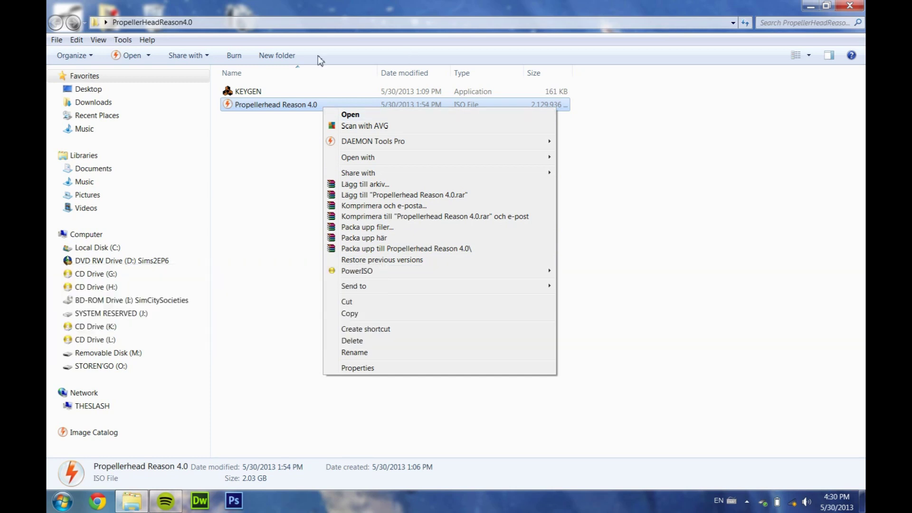
click(347, 116)
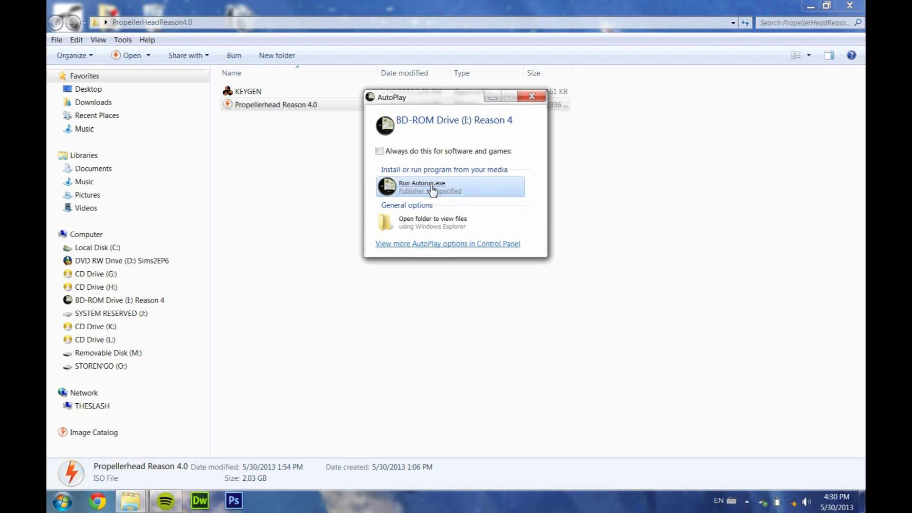
click(532, 97)
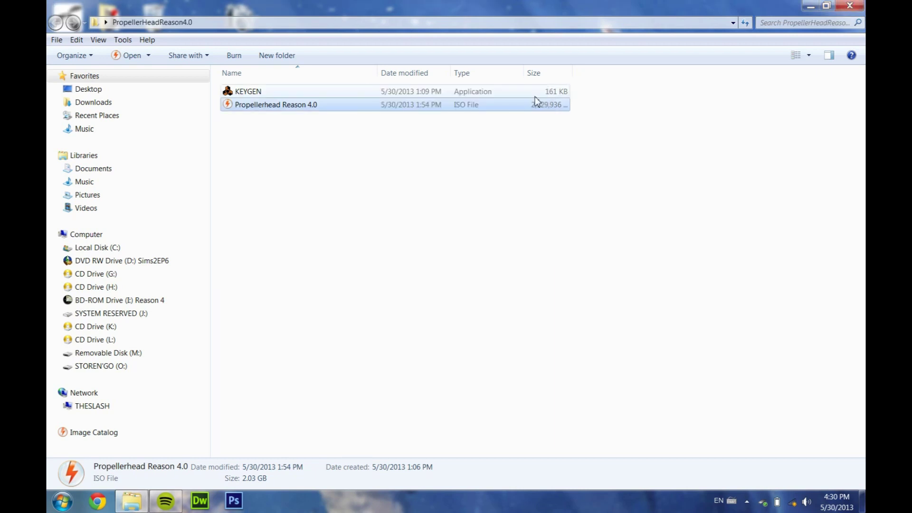
Remount the ISO on drive G: with PowerISO, eject drive I:, and select the G: disc in Computer
right_click(276, 104)
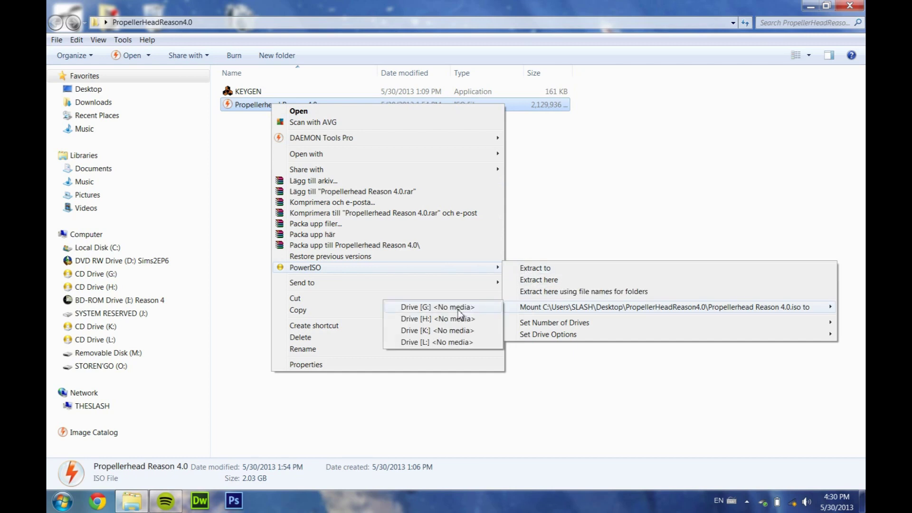
click(438, 308)
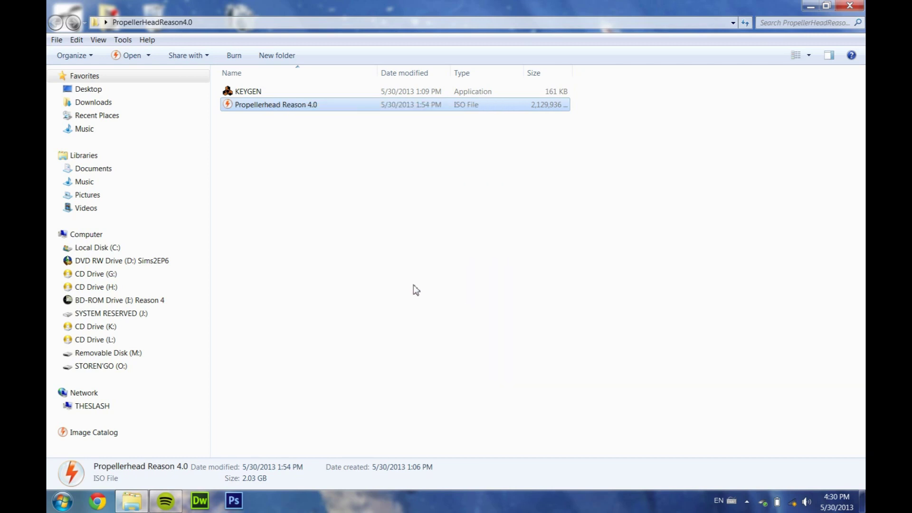
click(101, 300)
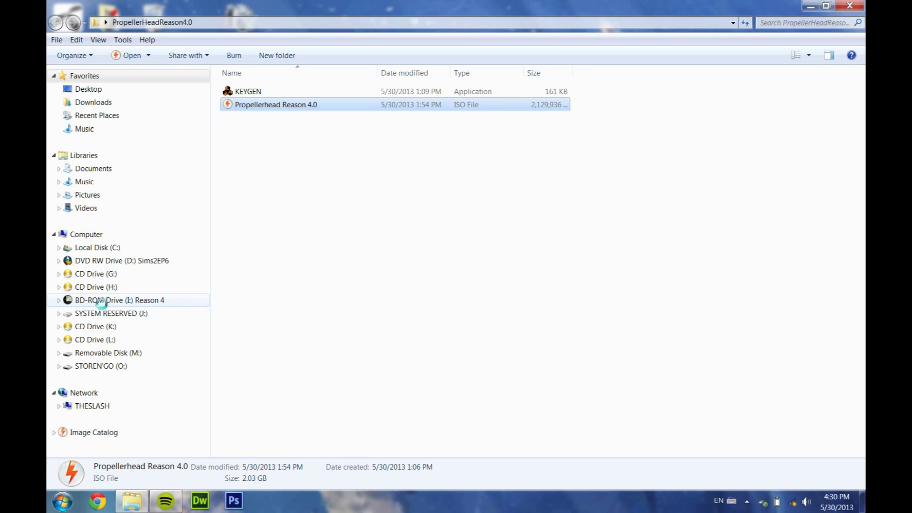
right_click(101, 300)
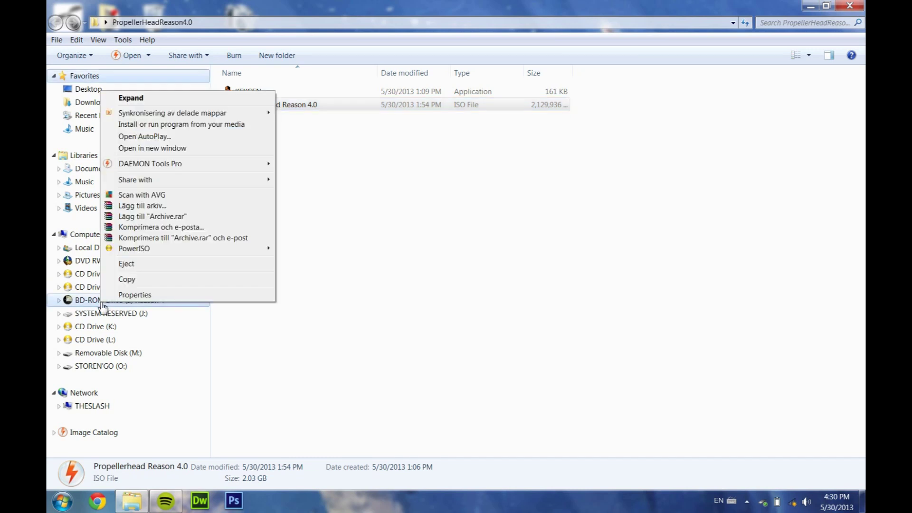
click(150, 271)
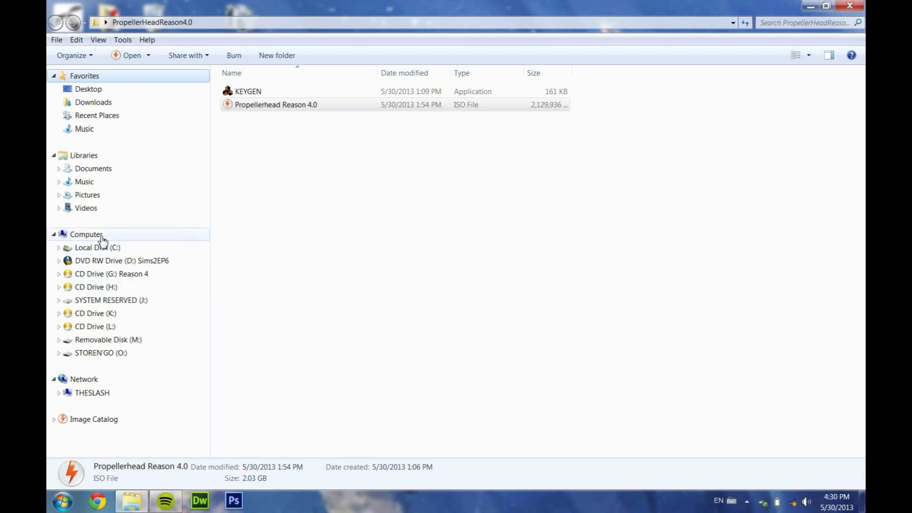
click(86, 235)
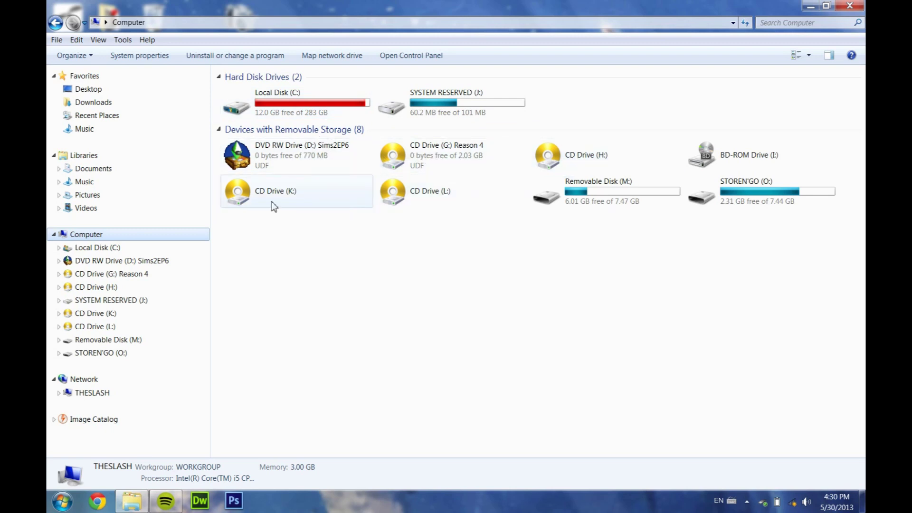
mouse_move(463, 155)
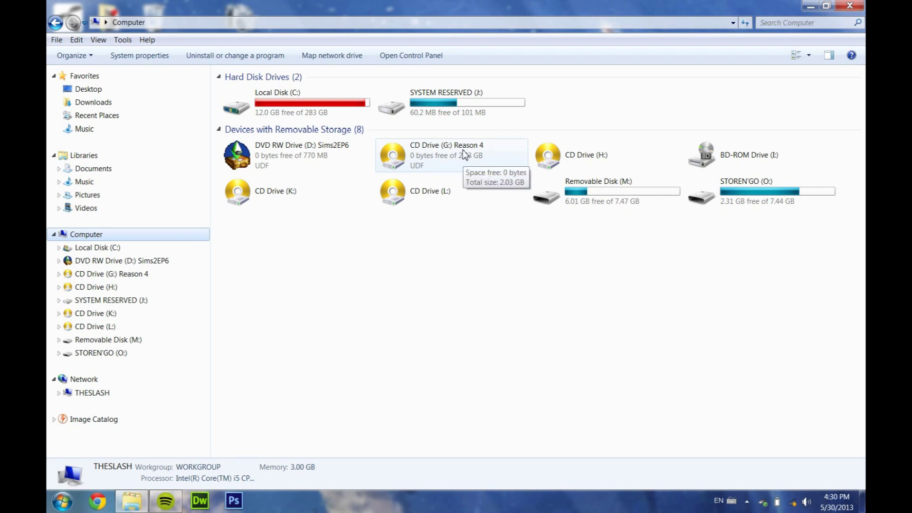
click(463, 149)
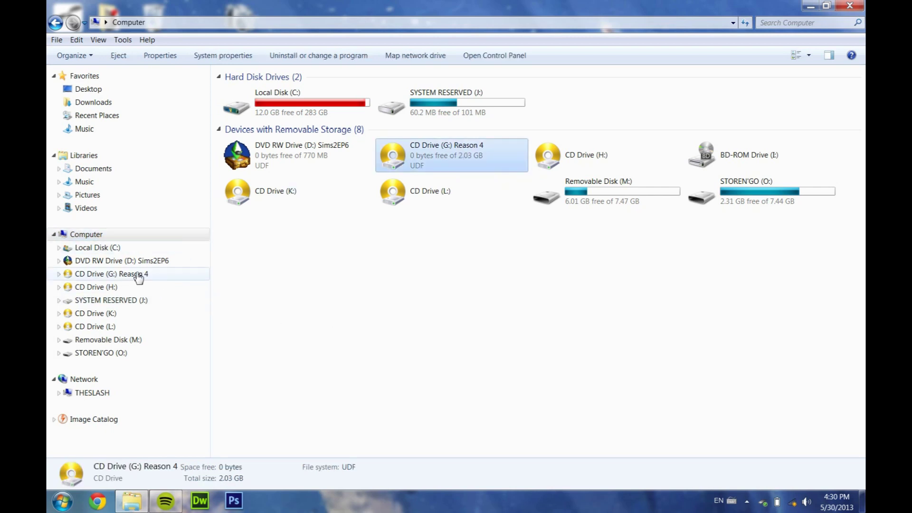
Open the Reason 4 disc on drive G: and launch Install Reason
click(111, 274)
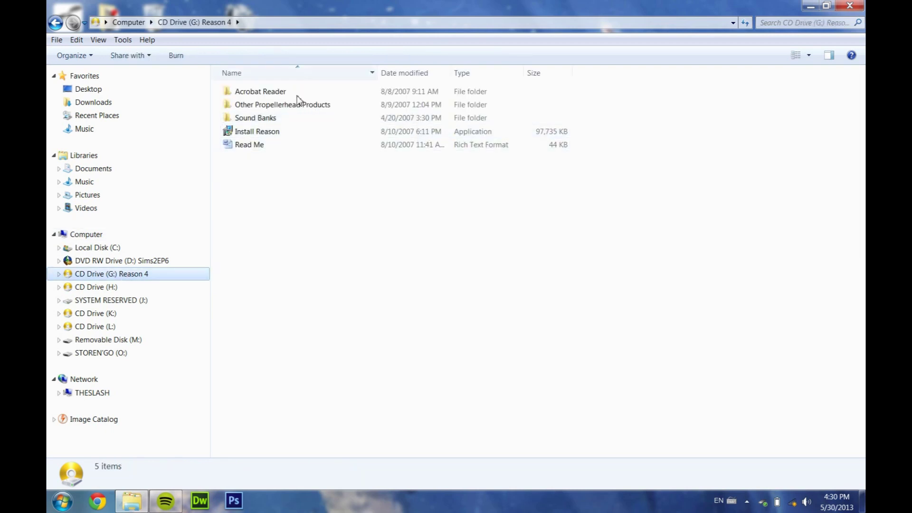
double_click(298, 131)
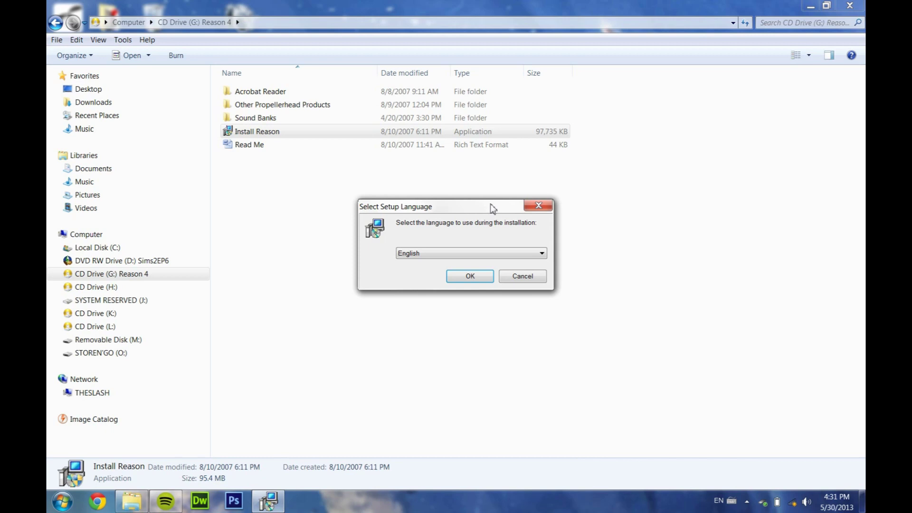
Choose English as the setup language and confirm it
click(525, 253)
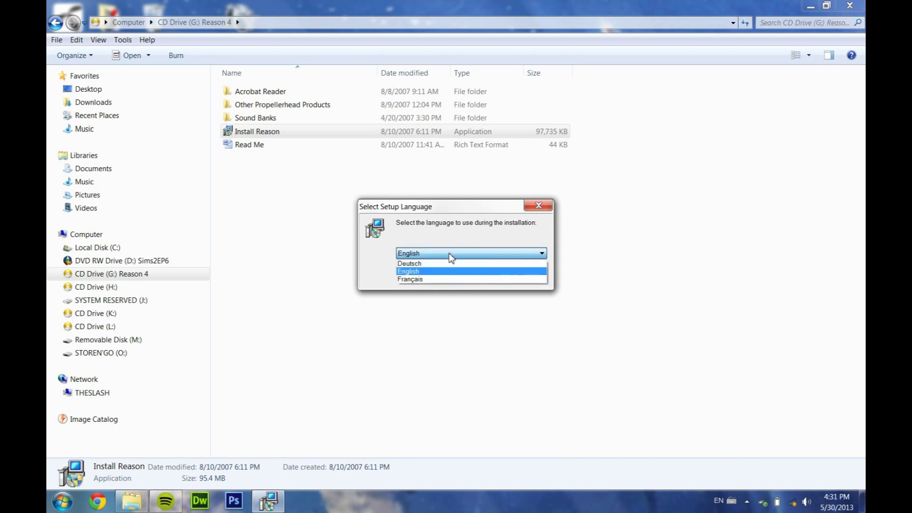
click(438, 277)
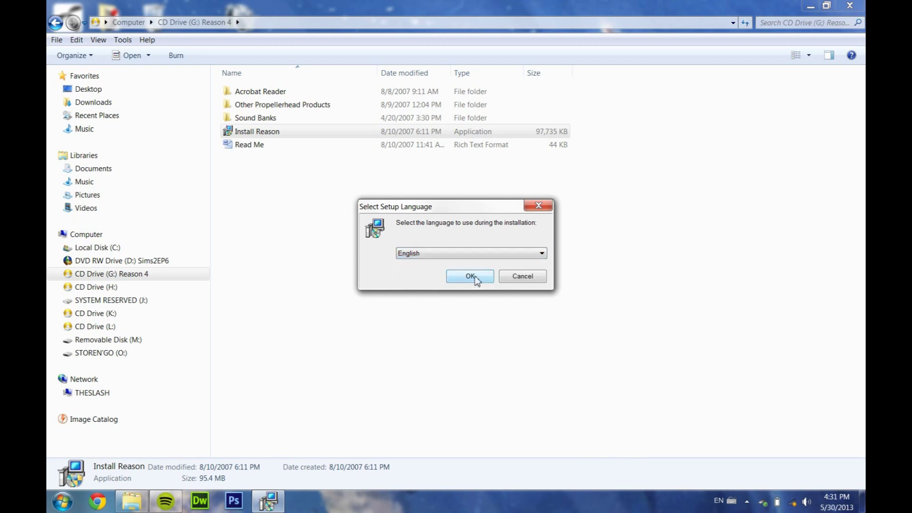
click(473, 279)
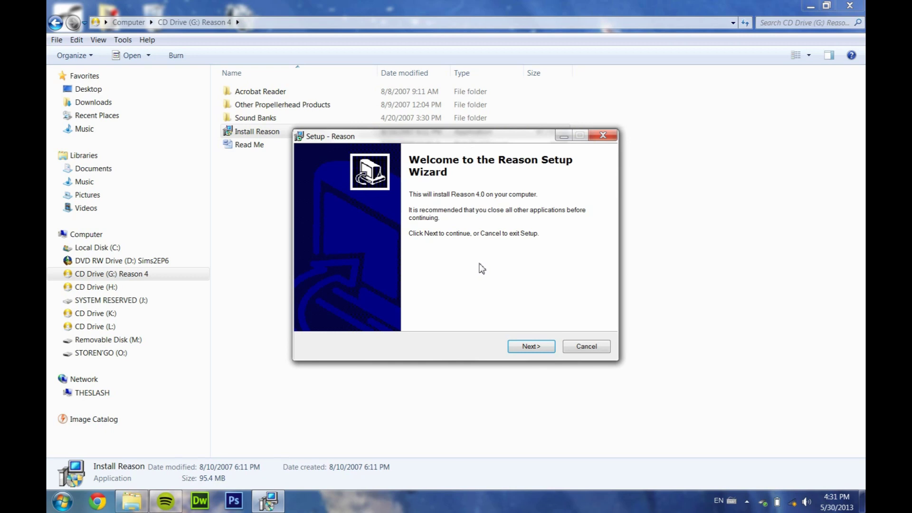
Accept the default Propellerhead install folder and desktop icon, then start the installation
click(531, 347)
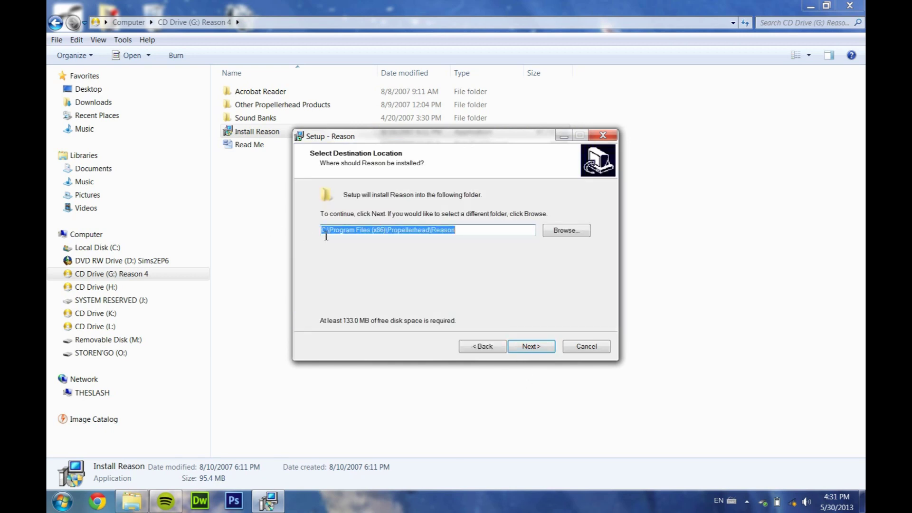
click(535, 347)
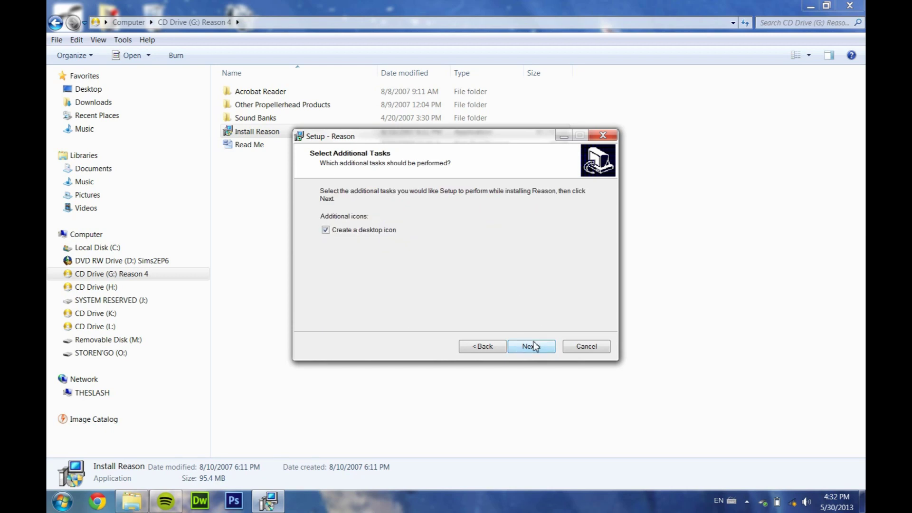
click(535, 347)
click(534, 347)
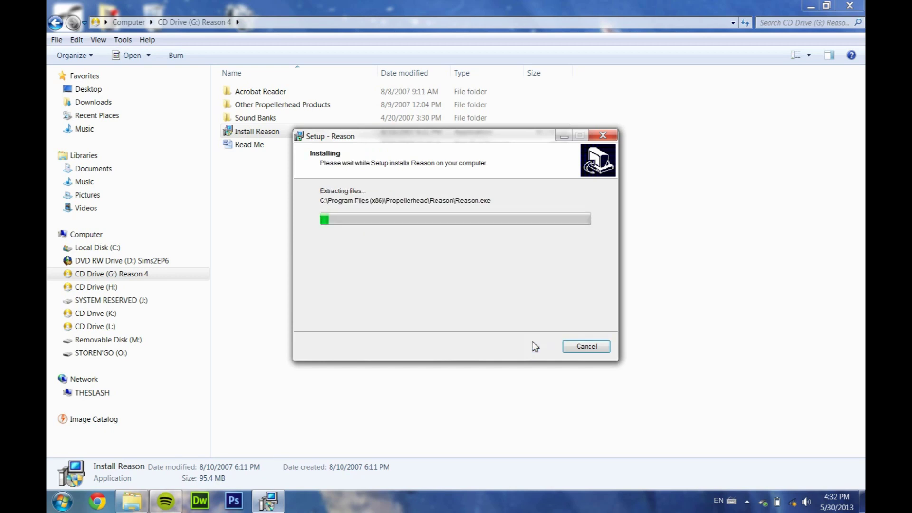
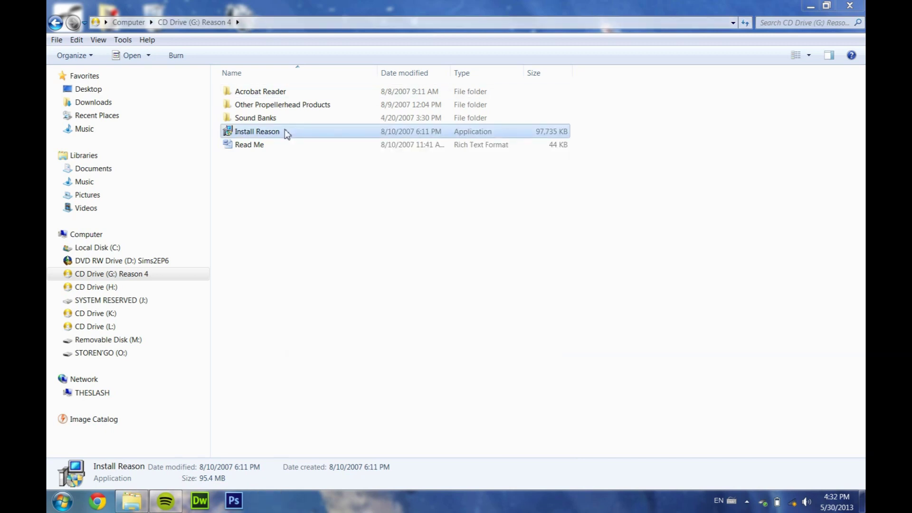
Close the CD window, launch Reason from its desktop icon, and accept the license agreement
click(851, 5)
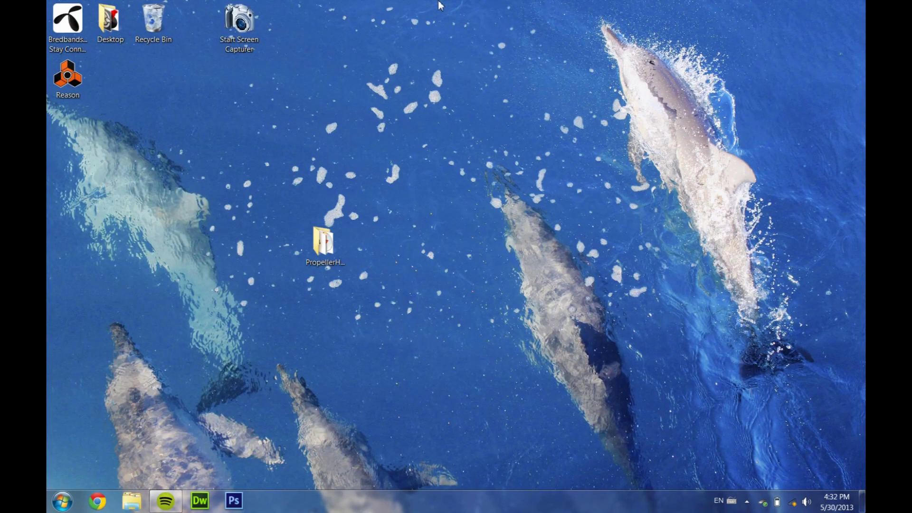
double_click(70, 90)
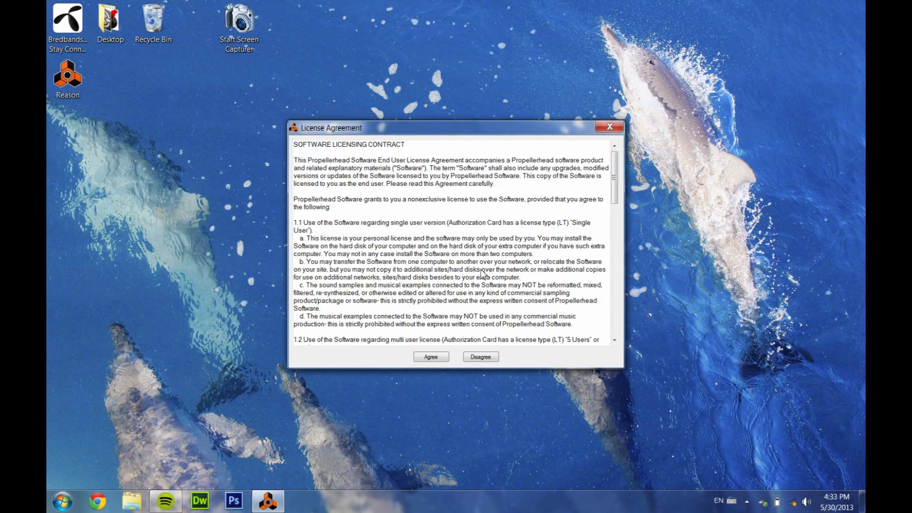
click(433, 358)
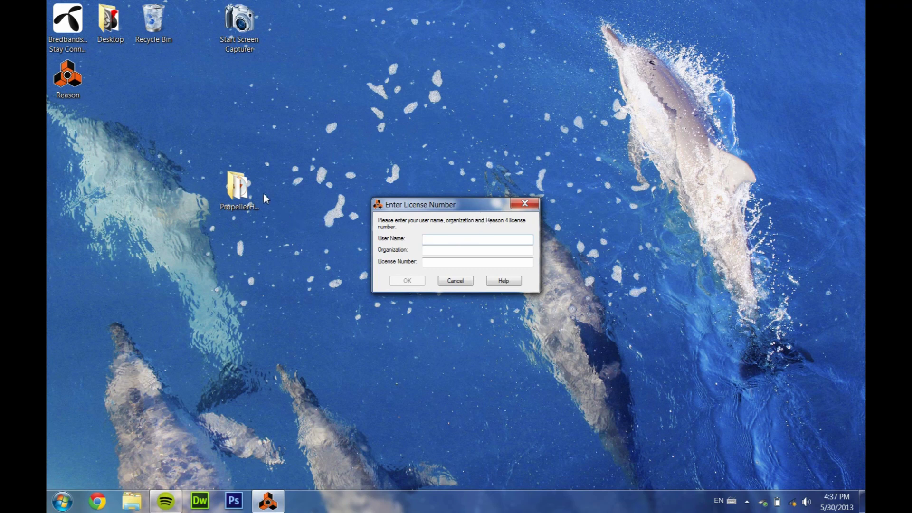
Run KEYGEN from the PropellerHeadReason4.0 folder, generate a Reason v4.0x license number, and copy it
double_click(239, 189)
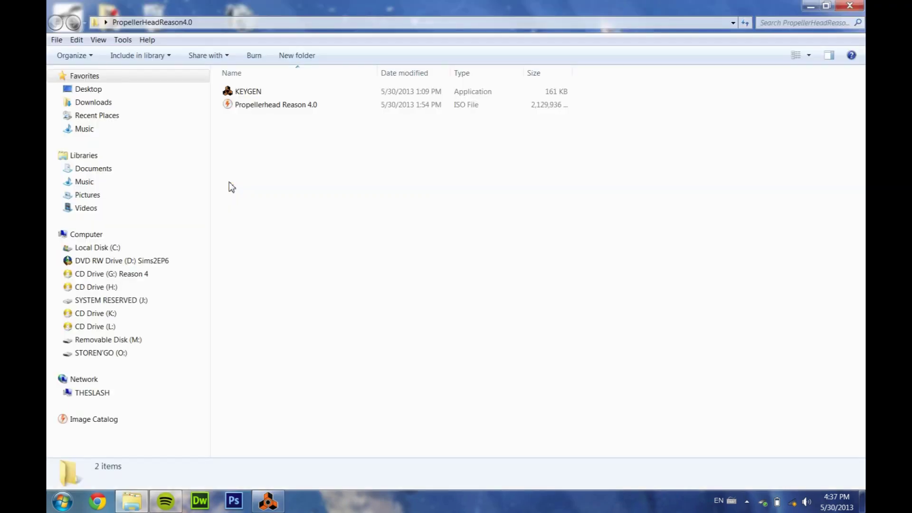
double_click(264, 94)
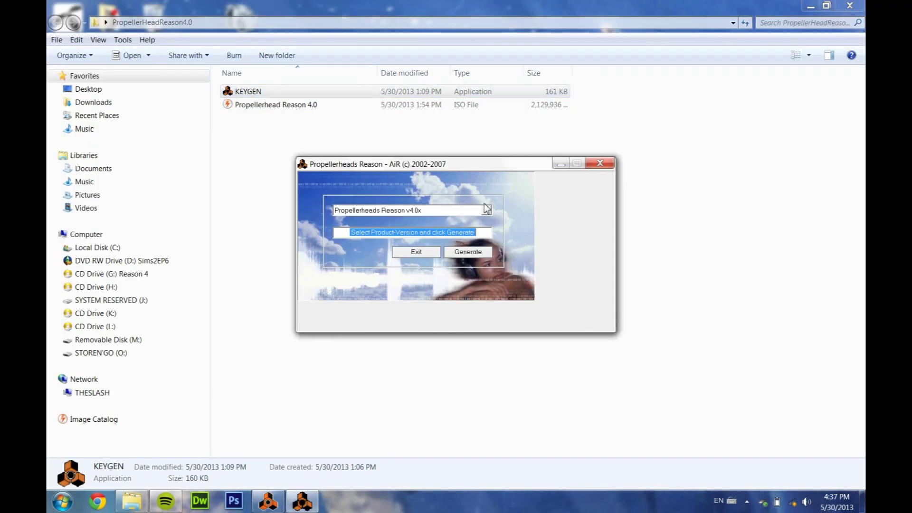
click(485, 211)
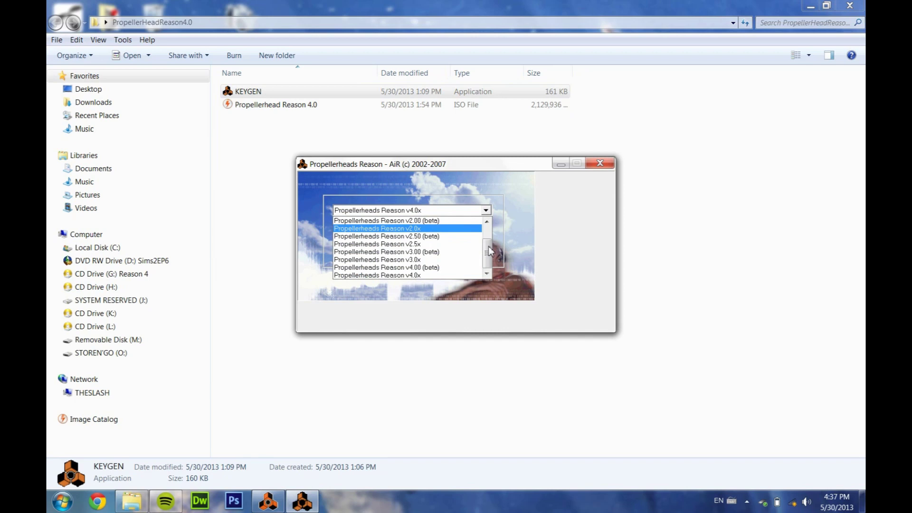
scroll(491, 243, up, 3)
scroll(490, 242, down, 3)
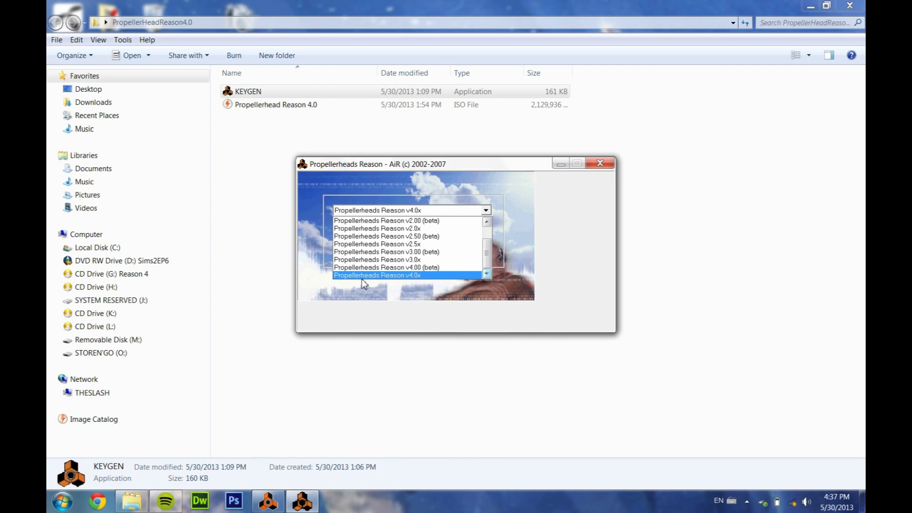
click(361, 277)
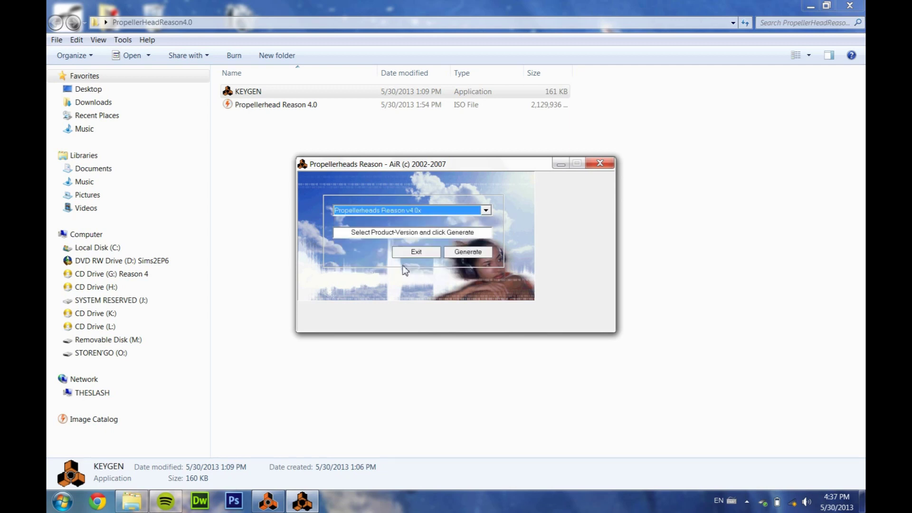
click(469, 252)
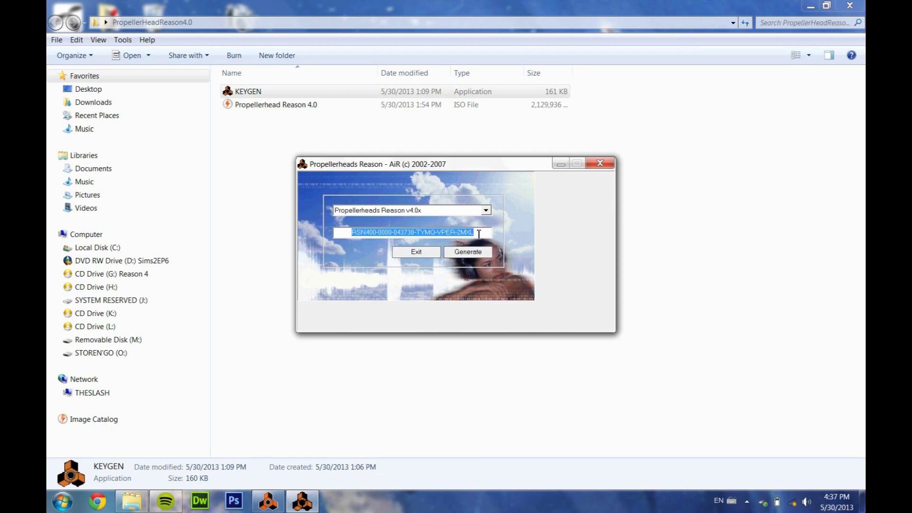
key(ctrl+c)
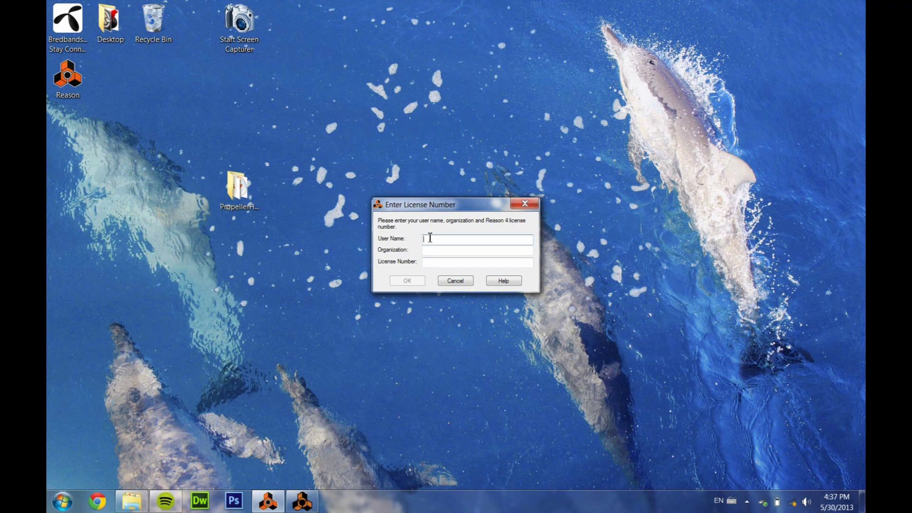
Paste the generated license number, fill in a user name, and submit the license details
click(433, 263)
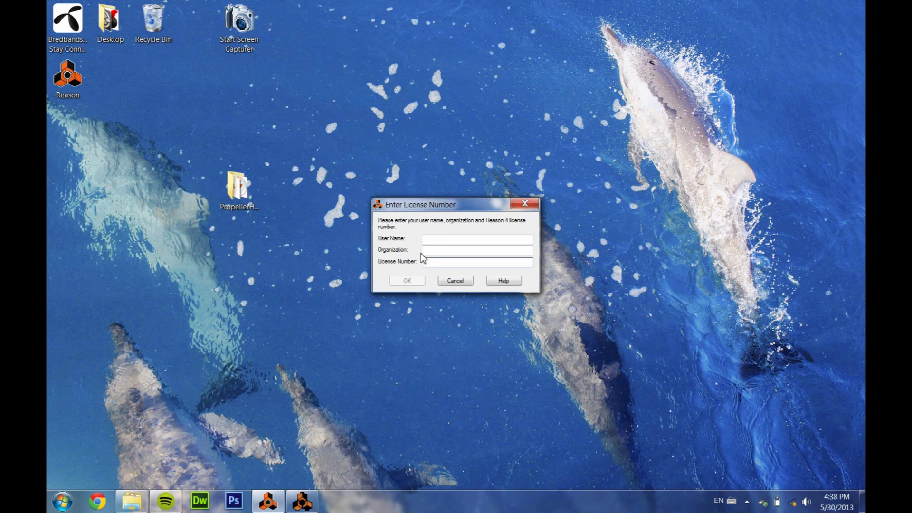
key(ctrl+v)
click(454, 241)
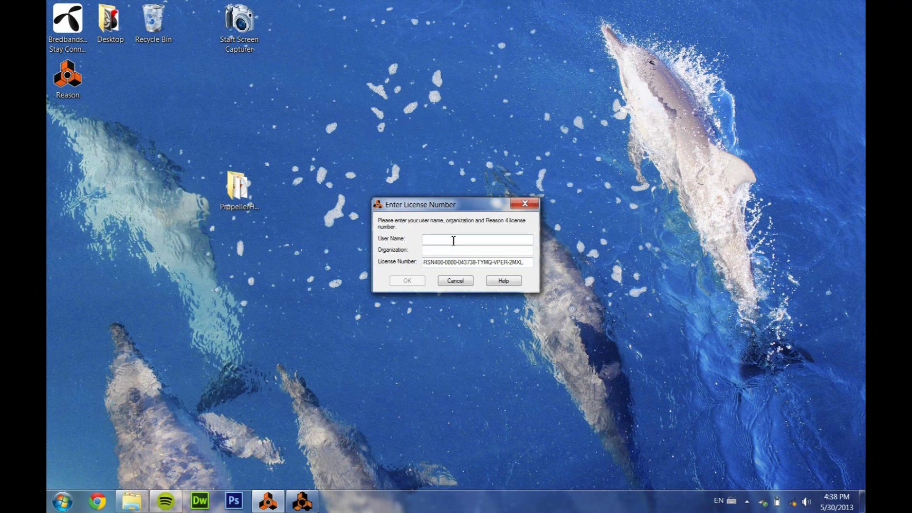
text(ozzyswes)
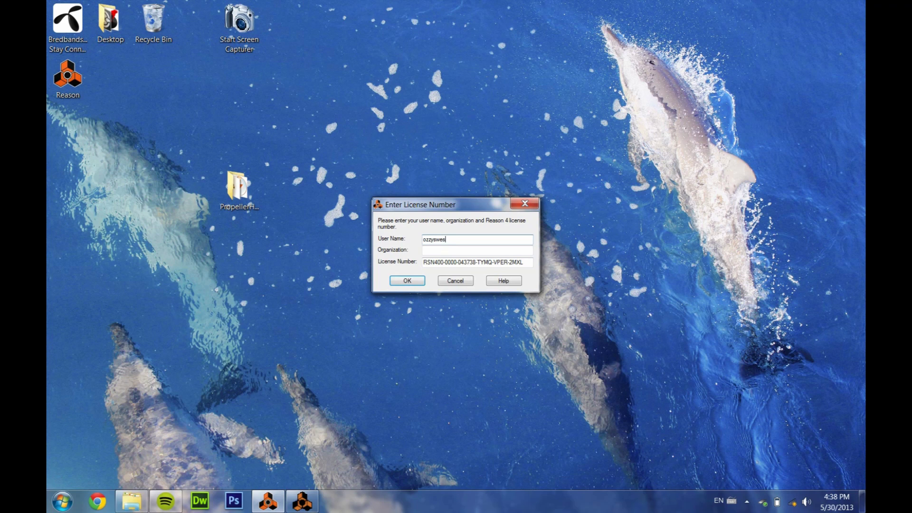
text(lash)
click(407, 281)
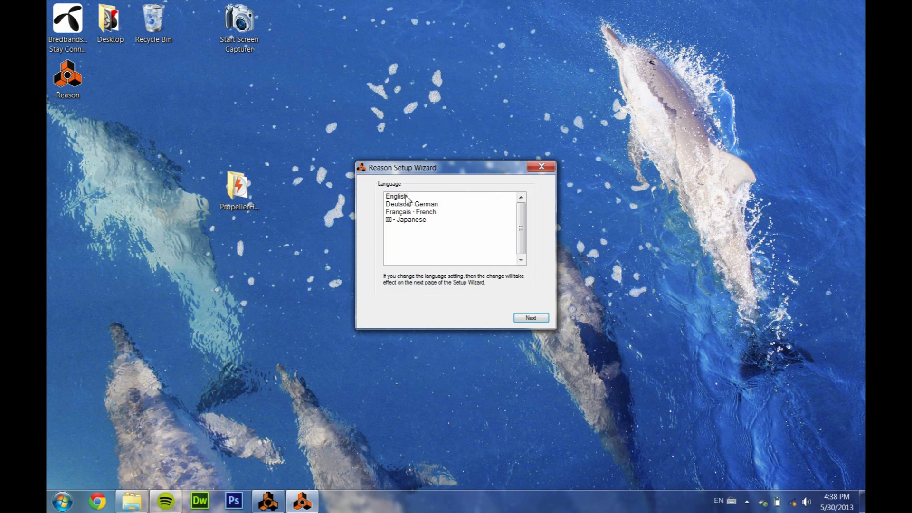
Choose English as the setup language and move past the welcome page to audio setup
click(407, 197)
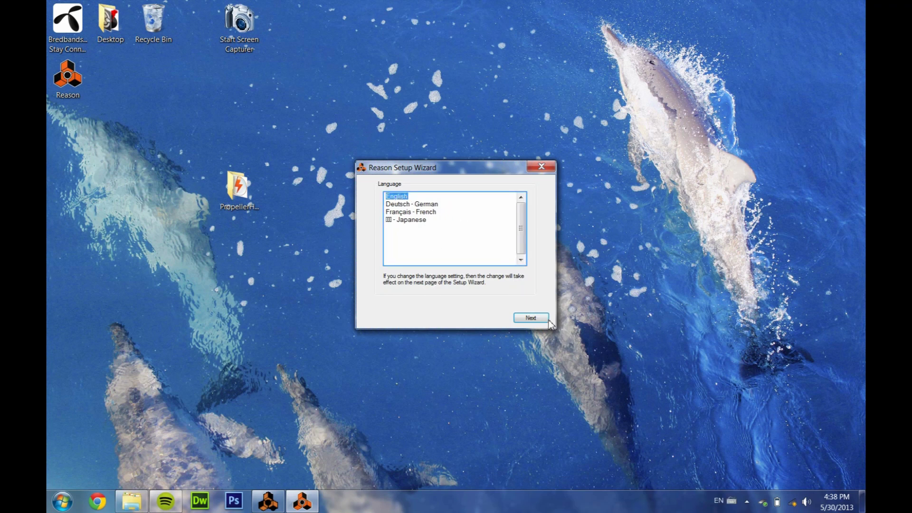
click(531, 318)
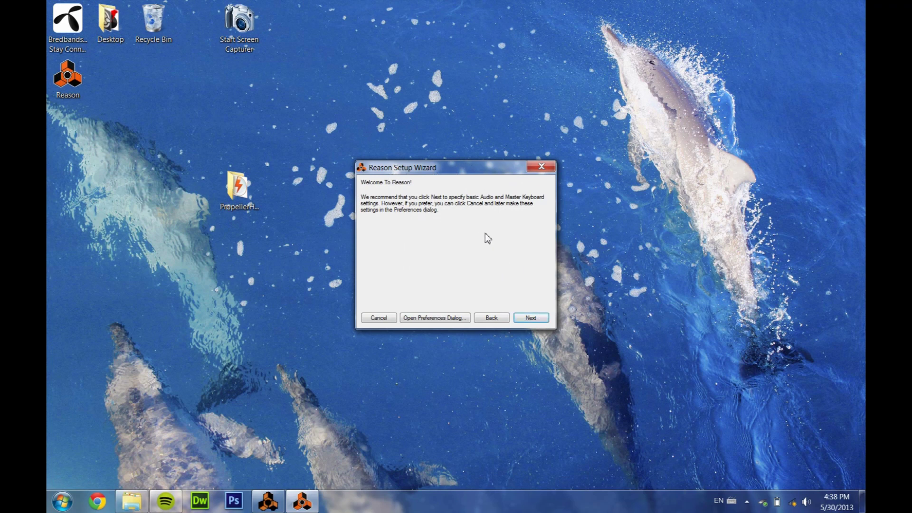
click(541, 319)
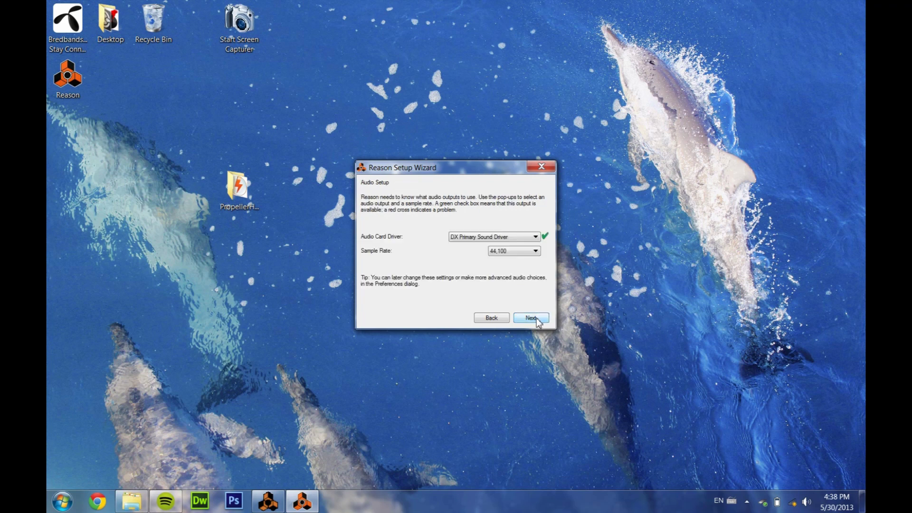
Set the audio card driver to MME Speakers (USB Audio Device) at 44,100 Hz
click(535, 237)
click(531, 222)
click(534, 251)
click(534, 251)
click(528, 237)
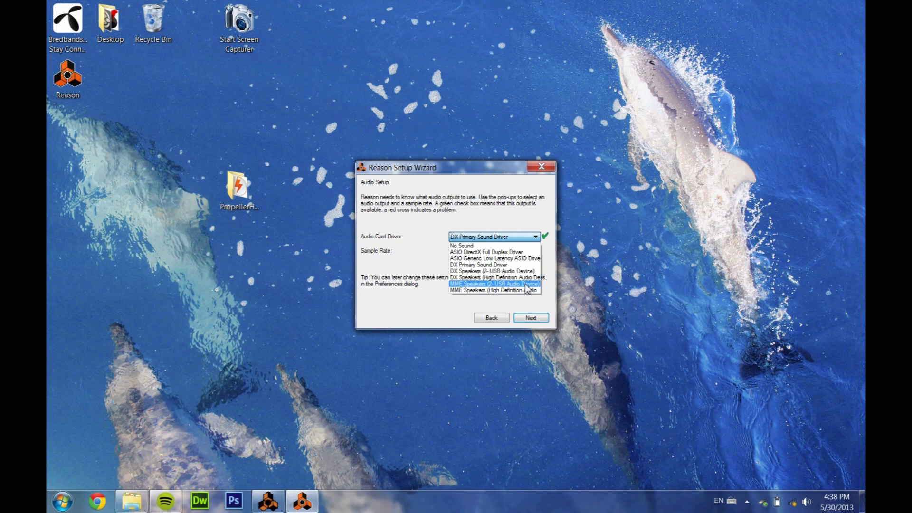
click(528, 284)
click(514, 251)
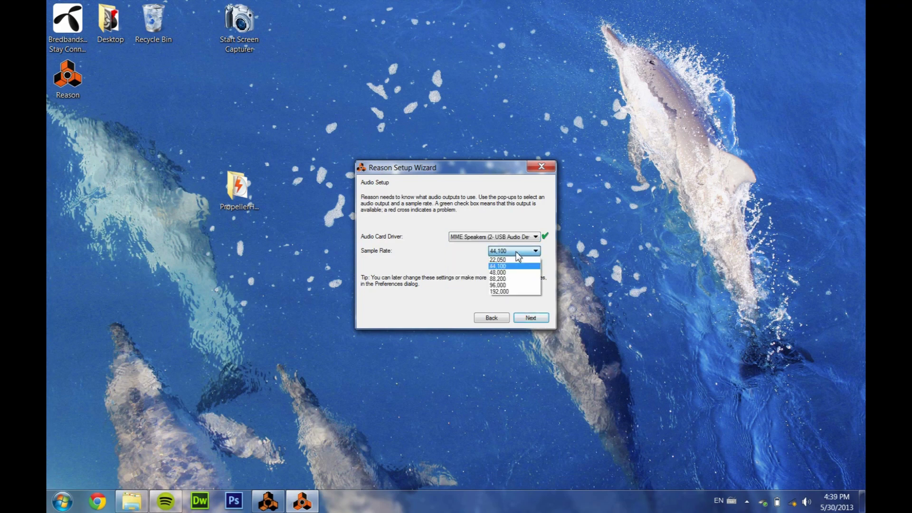
click(513, 264)
click(530, 318)
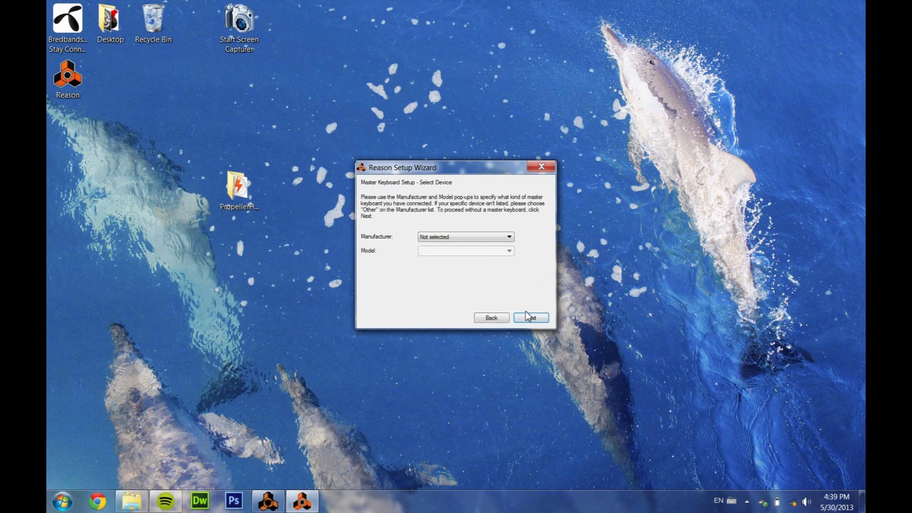
Leave the keyboard manufacturer as Not selected and choose Use no master keyboard
click(492, 237)
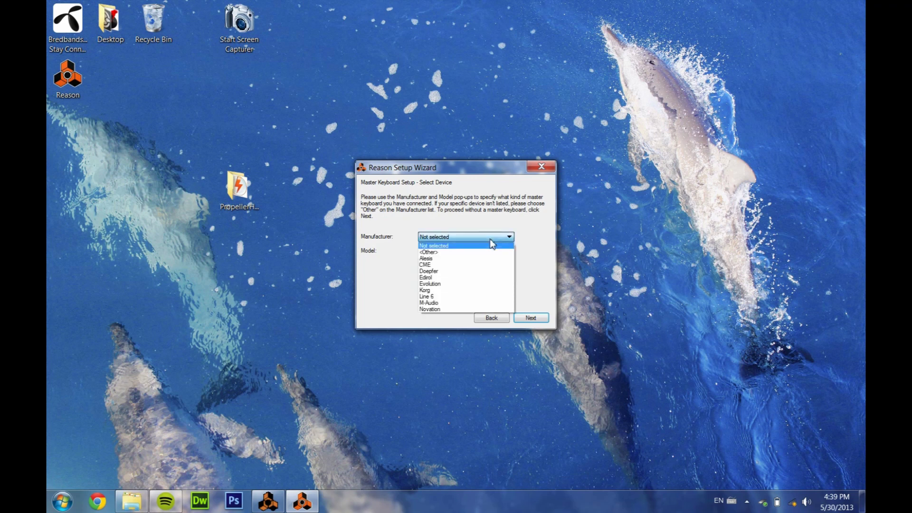
click(491, 244)
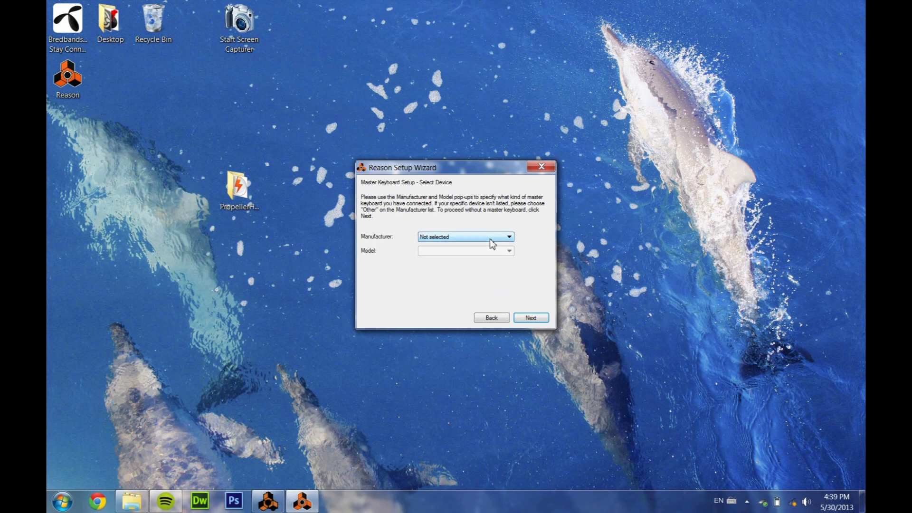
click(531, 317)
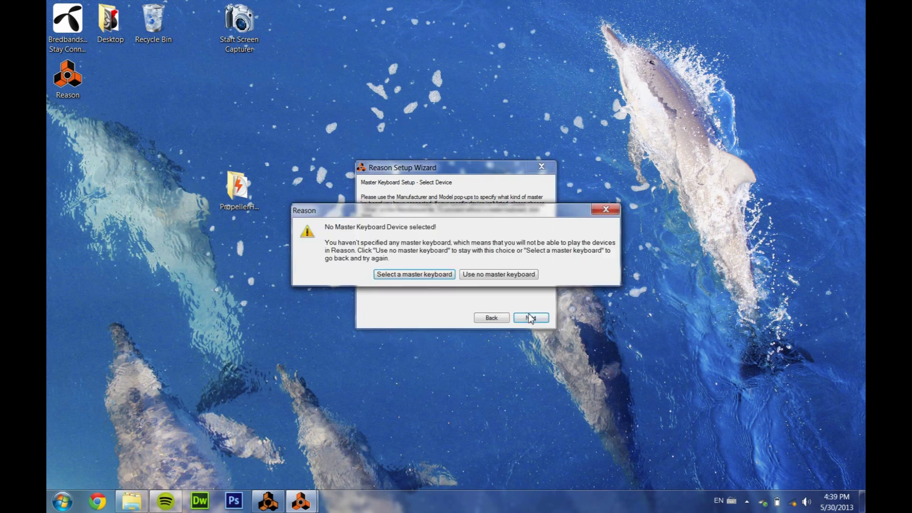
click(485, 275)
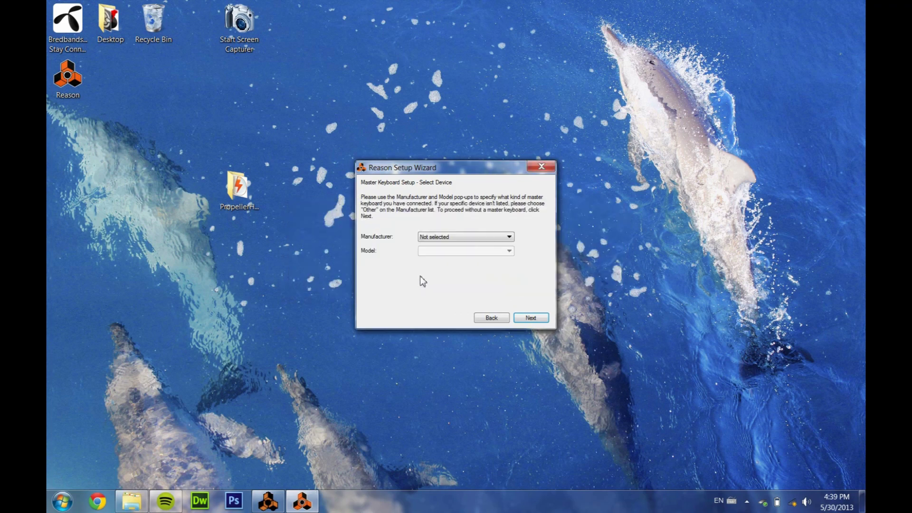
Reconfirm no master keyboard, postpone registration with Register Later, and bring back the keygen
click(467, 238)
click(468, 240)
click(530, 318)
click(491, 277)
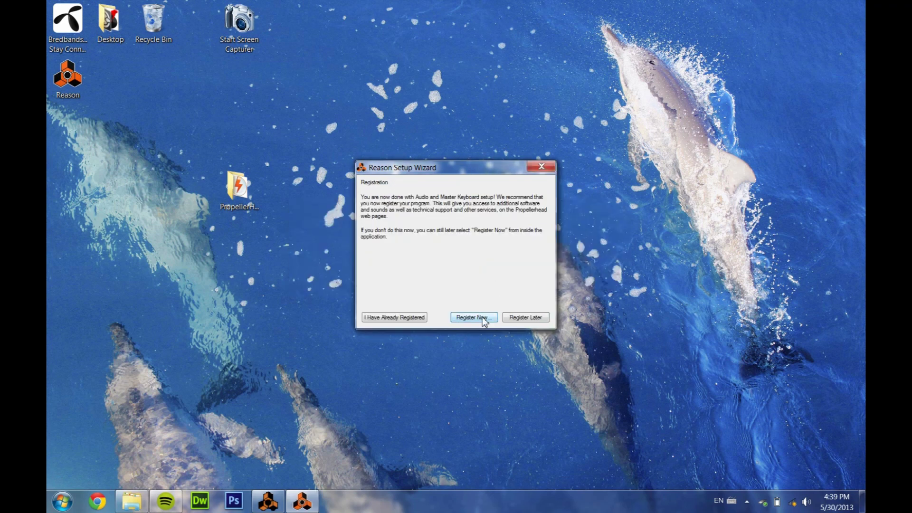
click(524, 318)
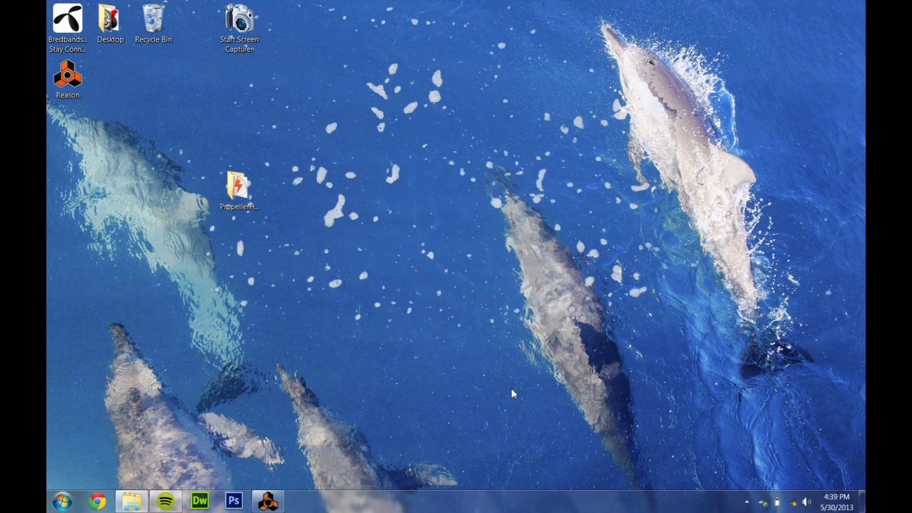
click(270, 502)
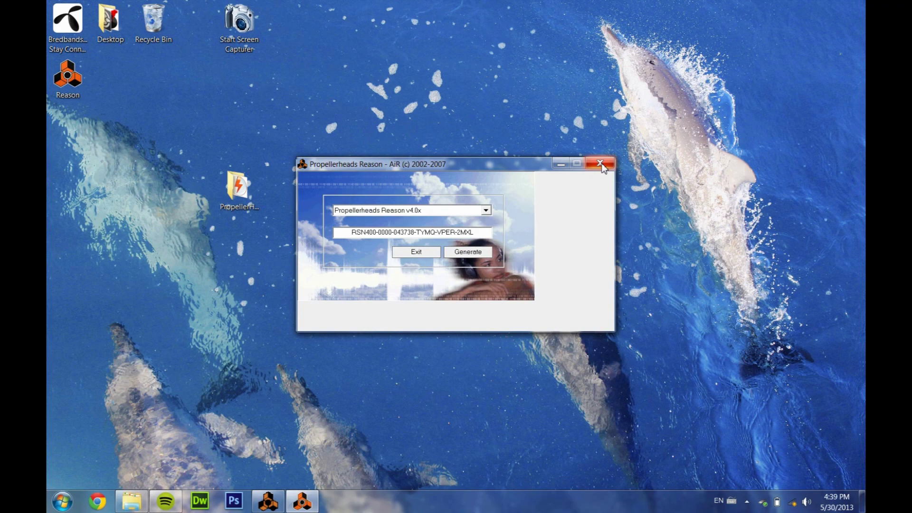
Close the keygen window and maximize the Demo Song window
click(603, 167)
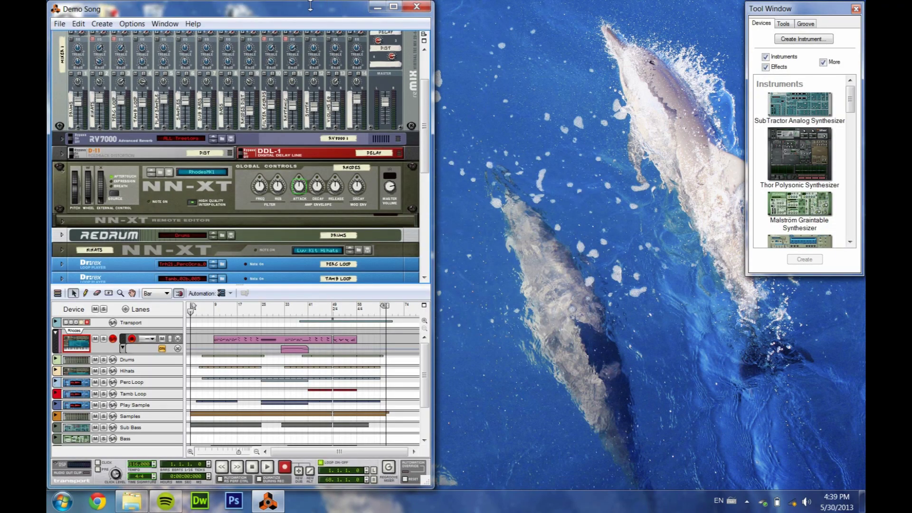
click(393, 7)
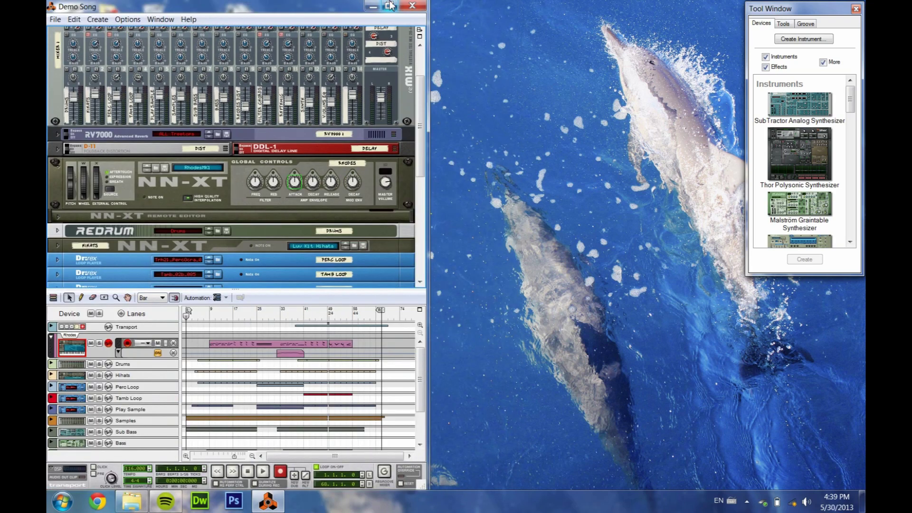